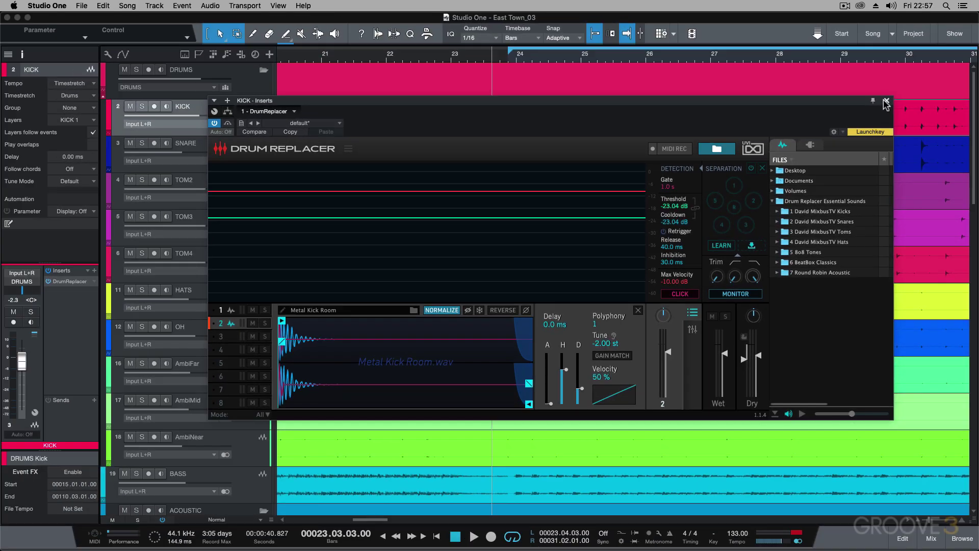
- Close the kick's Drum Replacer window and set the playback position in the arrangement
click(940, 64)
click(509, 189)
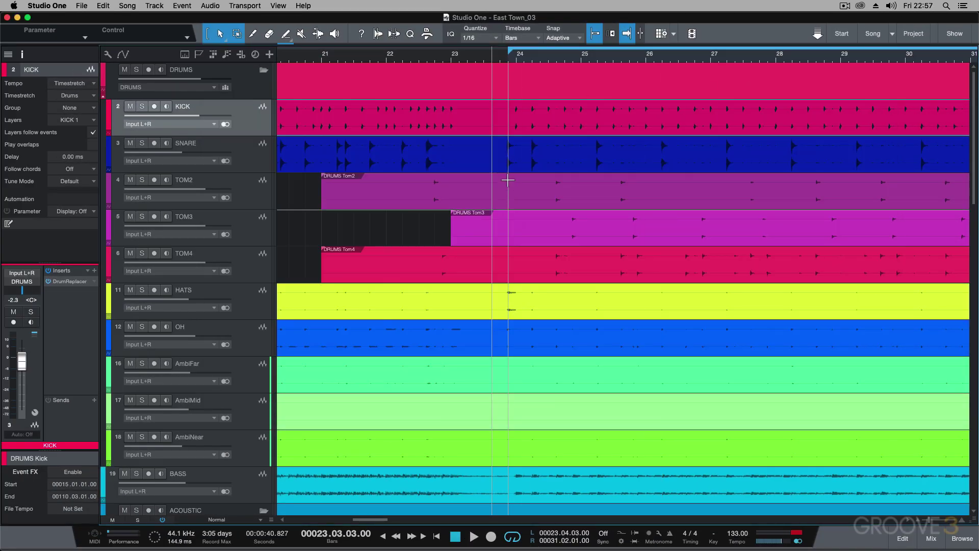
- Solo the DRUMS folder, audition it with play and stop, then bring up the mixer console
click(139, 70)
key(space)
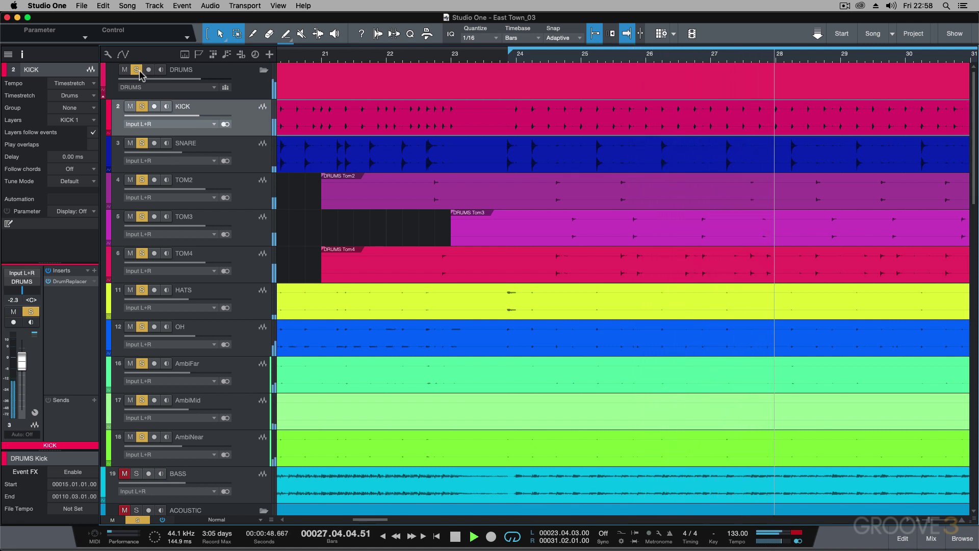
key(space)
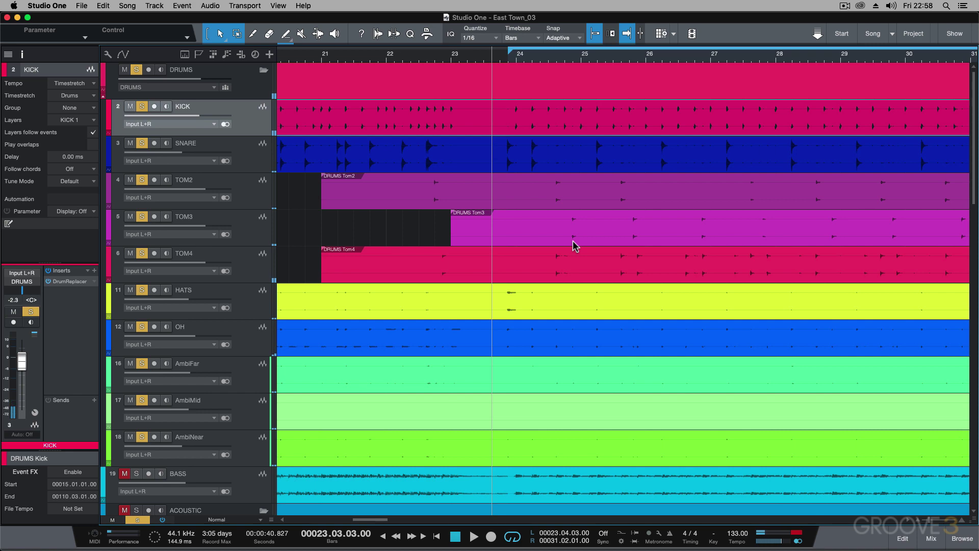
key(F3)
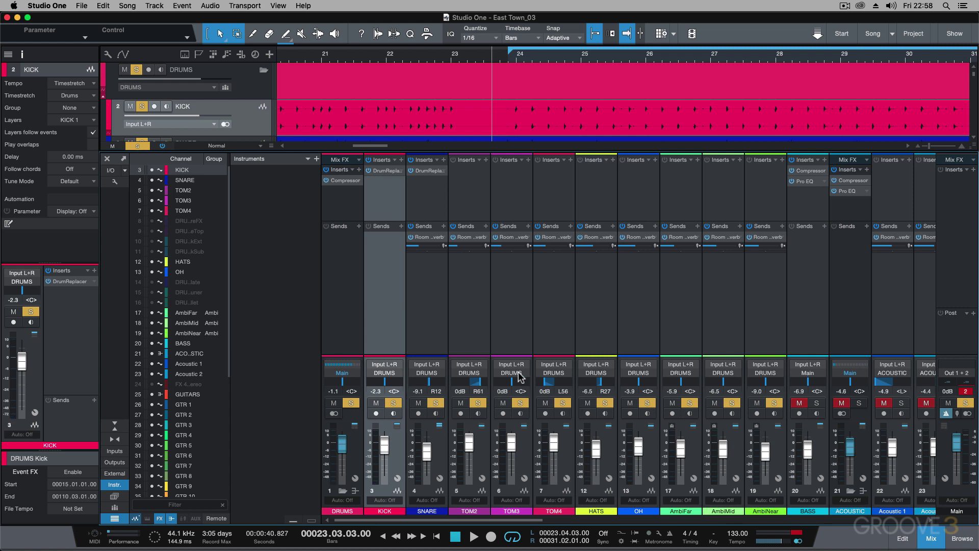
- Clear all solos, solo only TOM2, and add a DrumReplacer insert to its channel
super+click(478, 403)
click(478, 403)
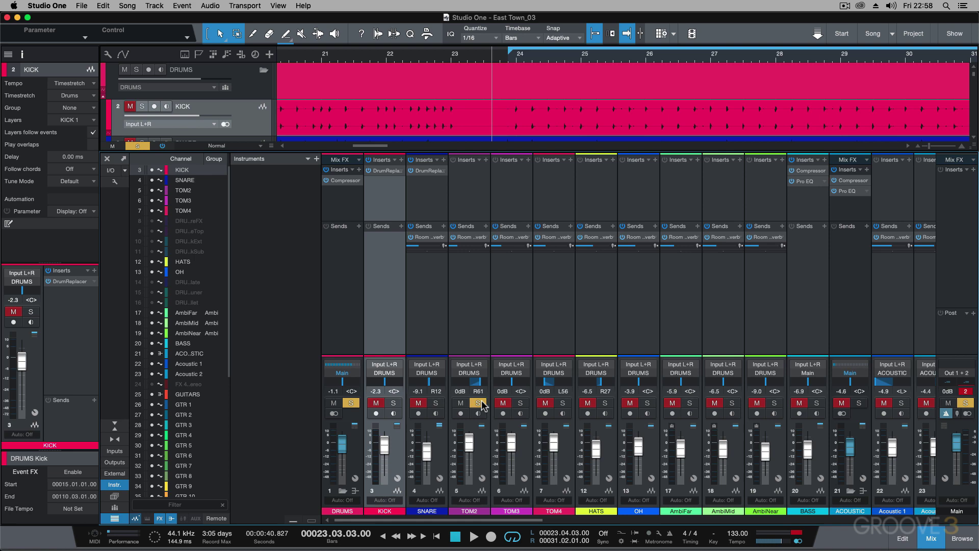
click(486, 160)
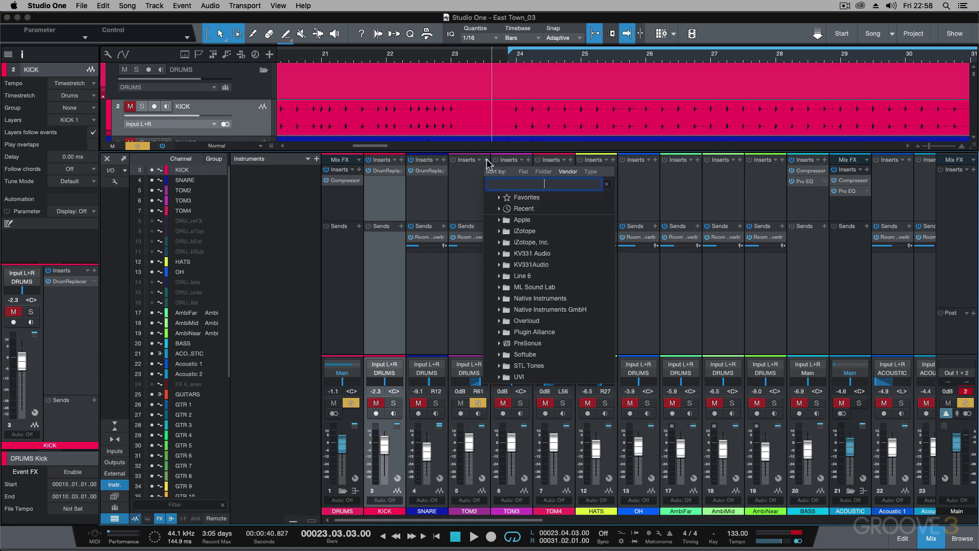
text(drumre)
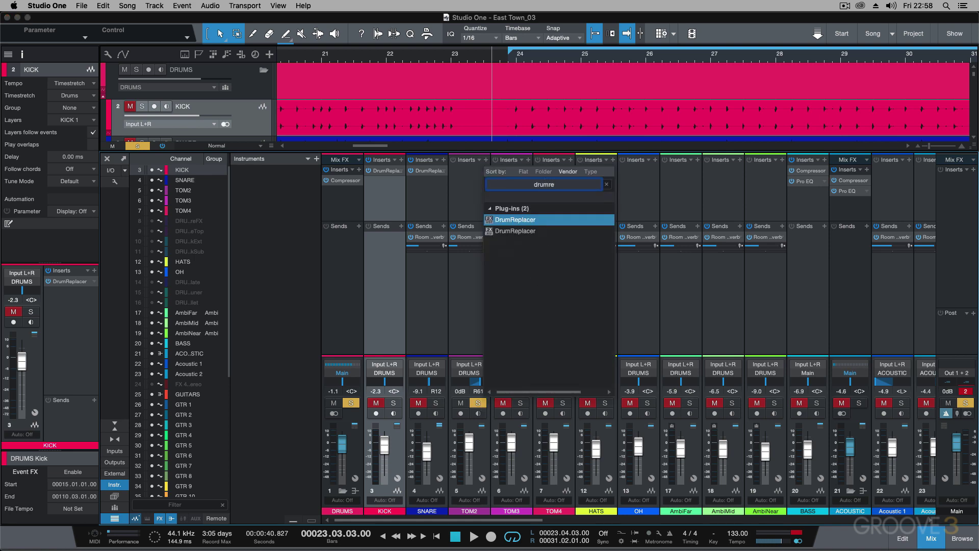
key(Return)
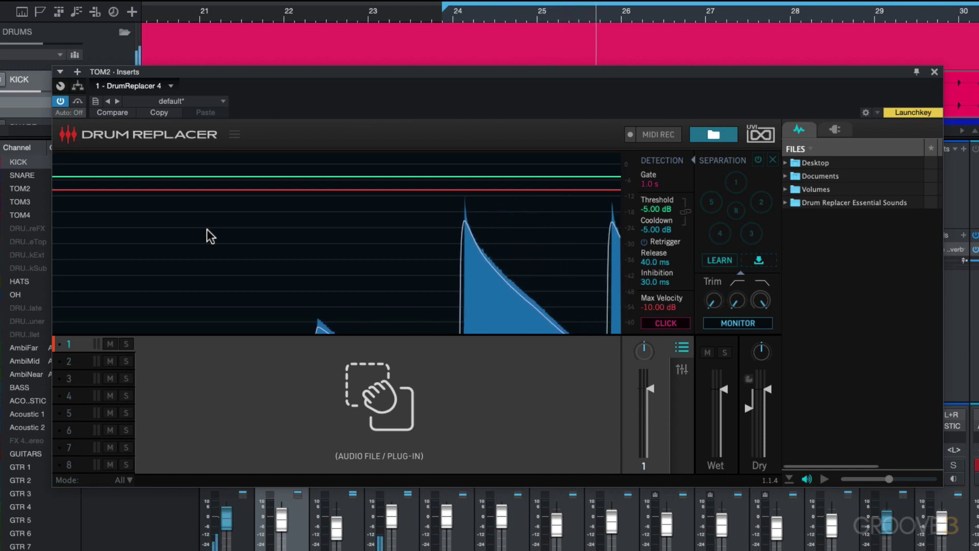
- Lower TOM2's threshold to -29.64 dB and select Acoustic Spark Tom High.wav in 3 David MixbusTV Toms
drag(457, 176, 452, 241)
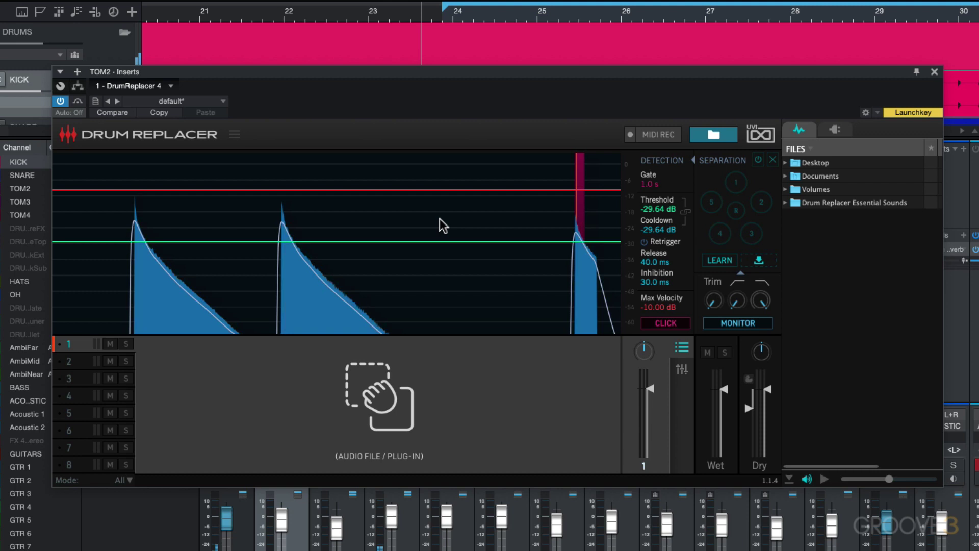
click(786, 203)
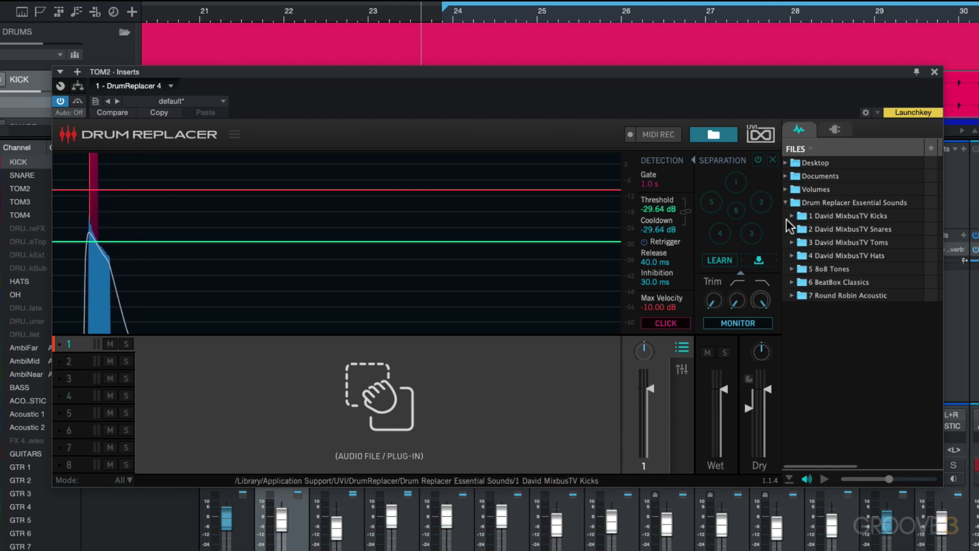
click(793, 243)
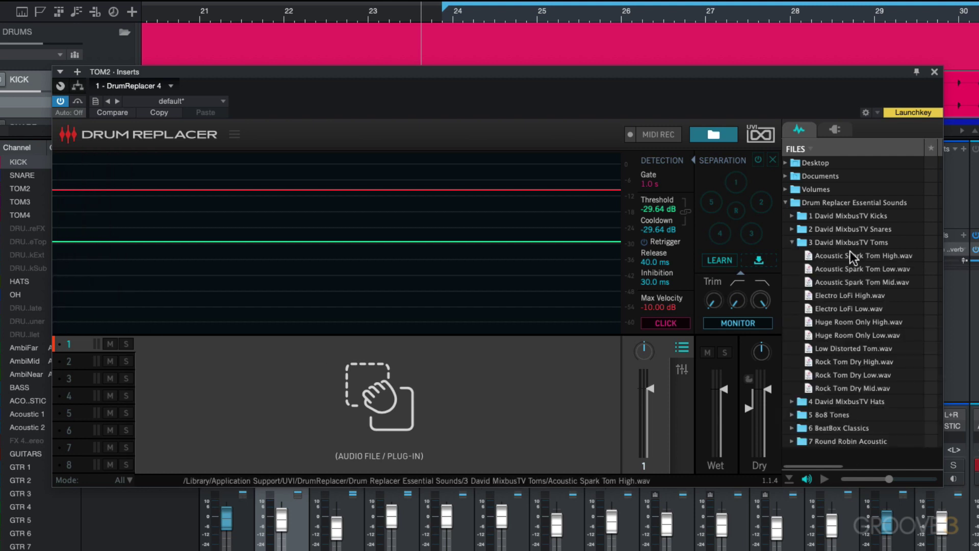
click(839, 255)
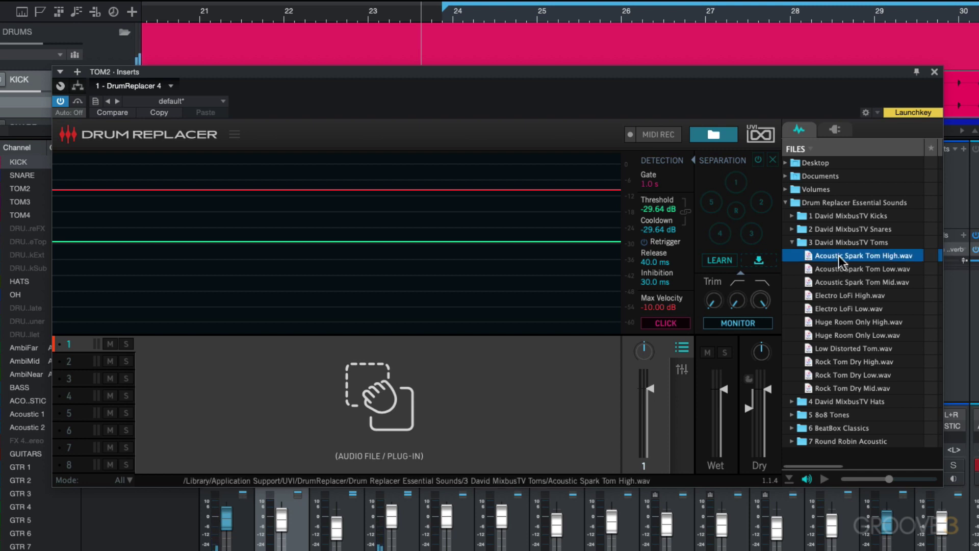
- Drop Acoustic Spark Tom High.wav onto pad 1 of TOM2's Drum Replacer
drag(838, 256, 454, 389)
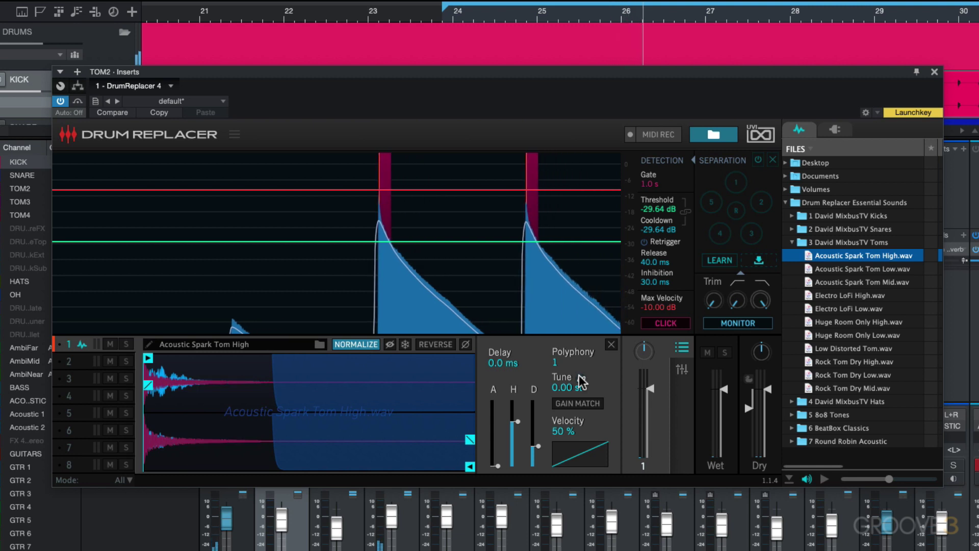
- Pitch-match the tom sample to -1.60 st, silence the dry signal, and raise wet gain to -0.92 dB
click(580, 377)
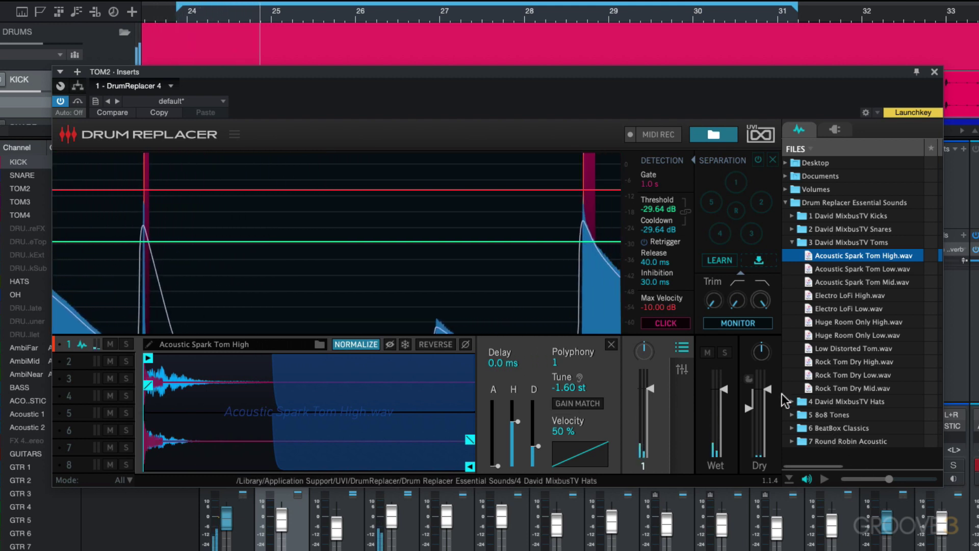
drag(769, 389, 716, 481)
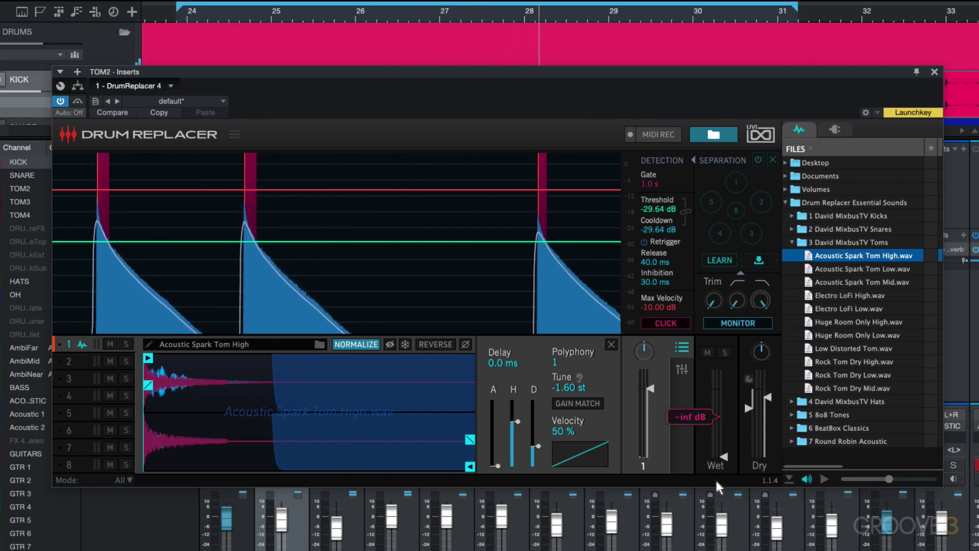
drag(717, 411, 727, 394)
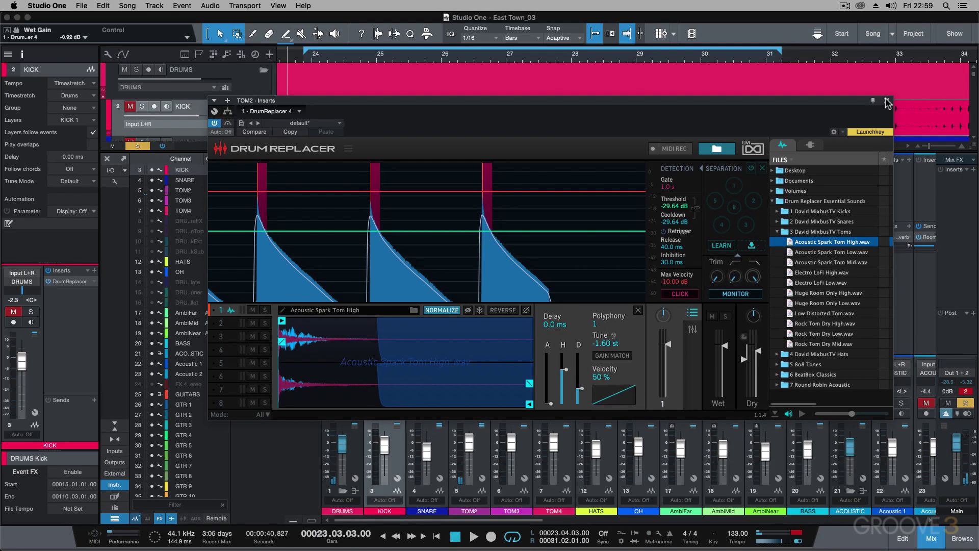
- Close TOM2's plug-in window, solo TOM3 instead, and add a DrumReplacer insert to TOM3
click(887, 101)
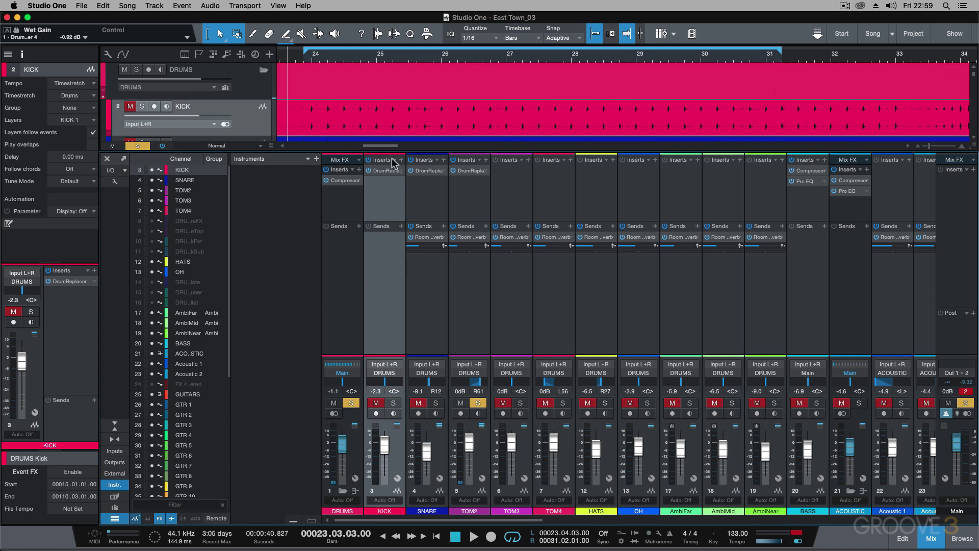
click(479, 403)
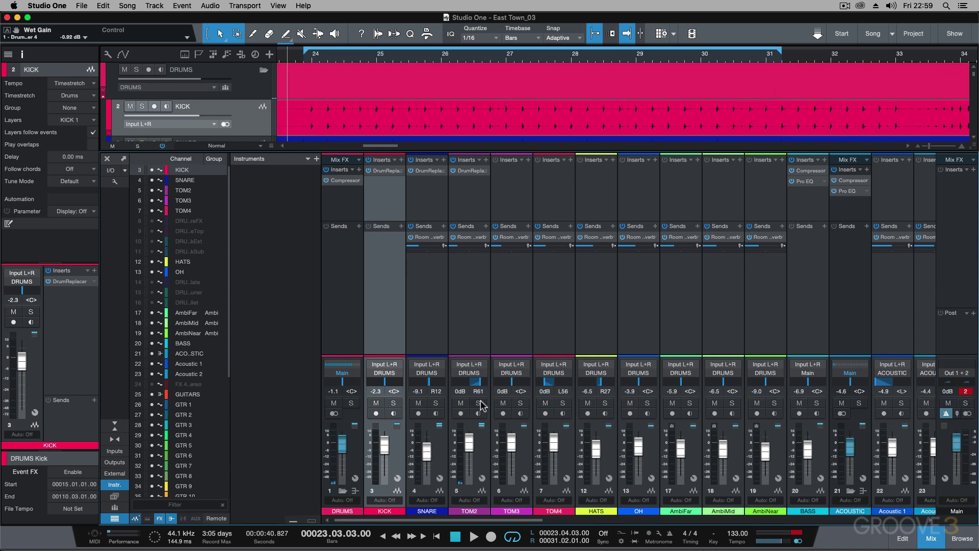
click(521, 403)
click(528, 160)
text(drumreplacer)
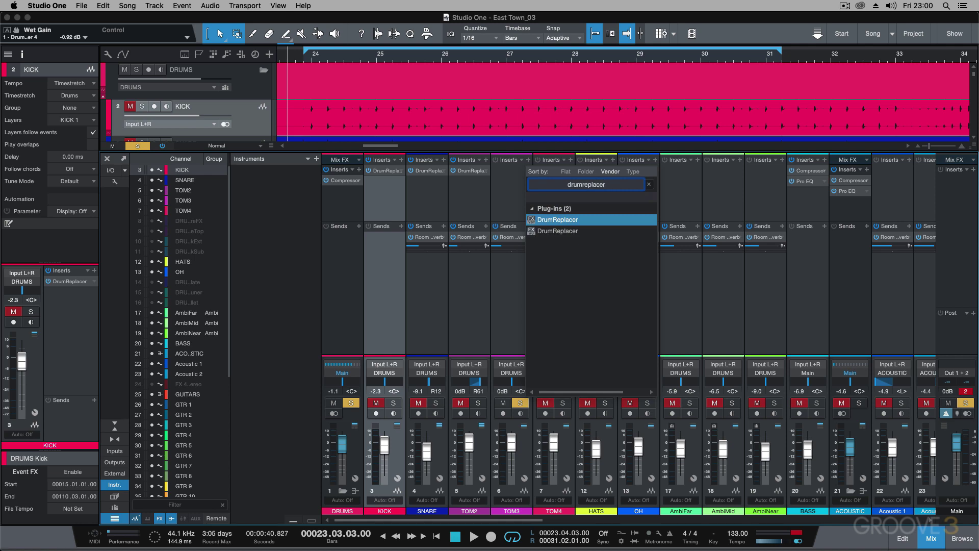
key(Return)
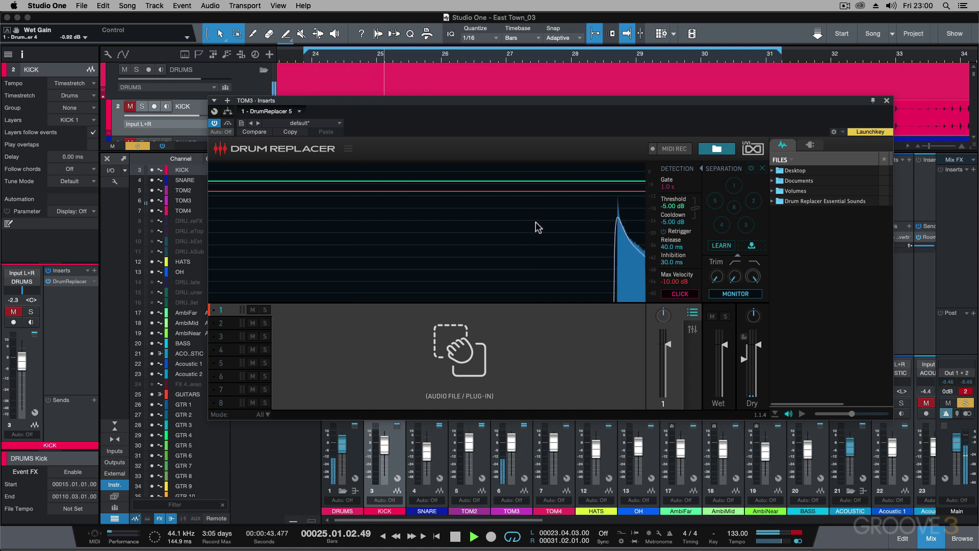
- Lower TOM3's threshold to -28.51 dB, stop playback, and expand the 3 David MixbusTV Toms folder
drag(624, 181, 622, 229)
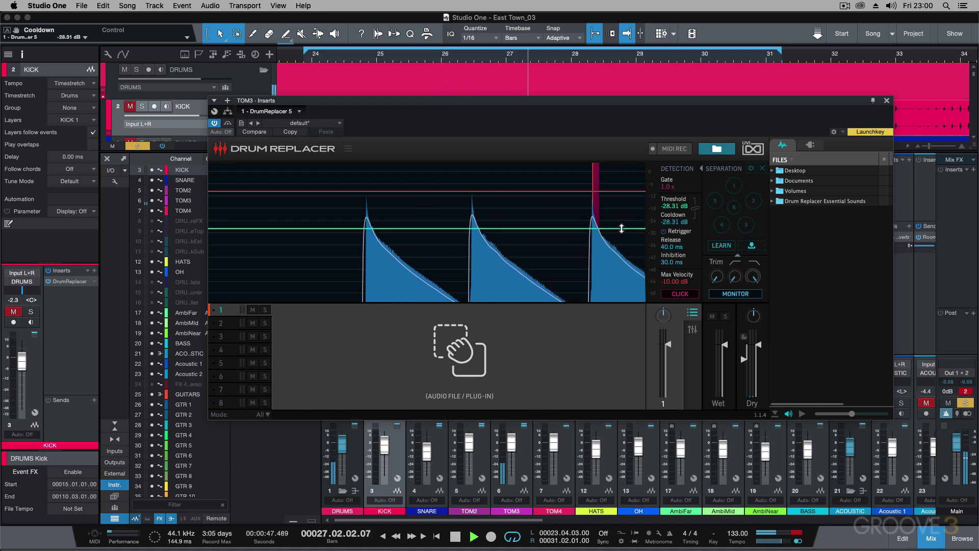
key(space)
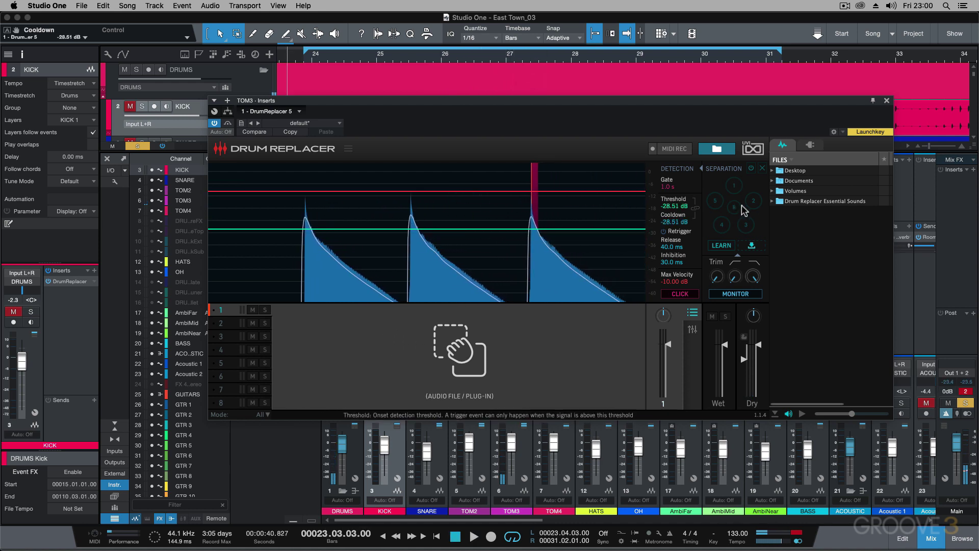
click(773, 202)
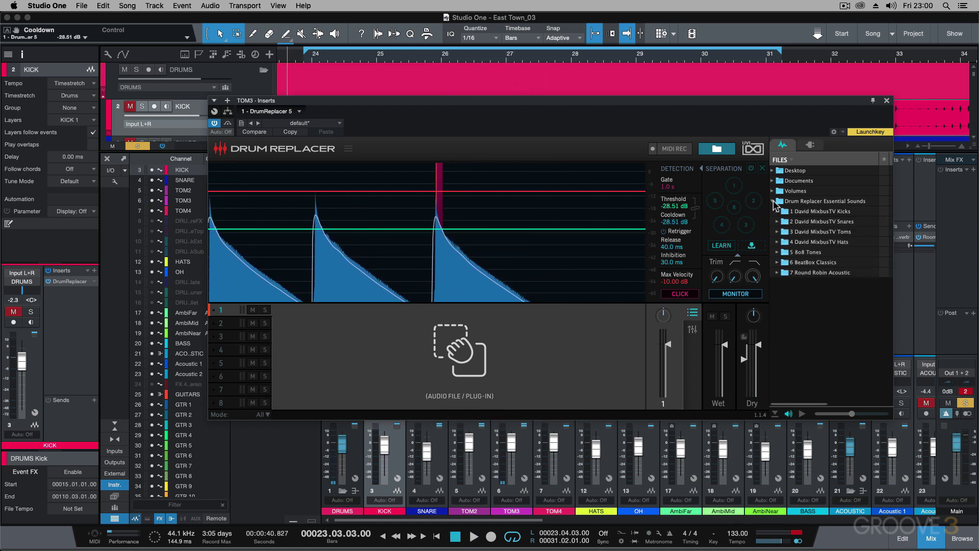
click(778, 232)
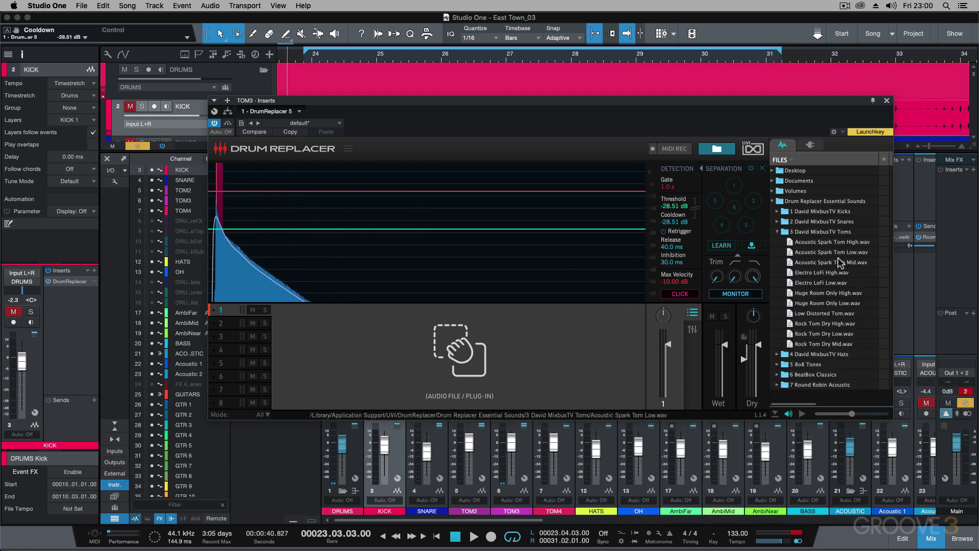
- Load Acoustic Spark Tom Mid.wav onto pad 1 of TOM3's Drum Replacer
drag(839, 262, 561, 329)
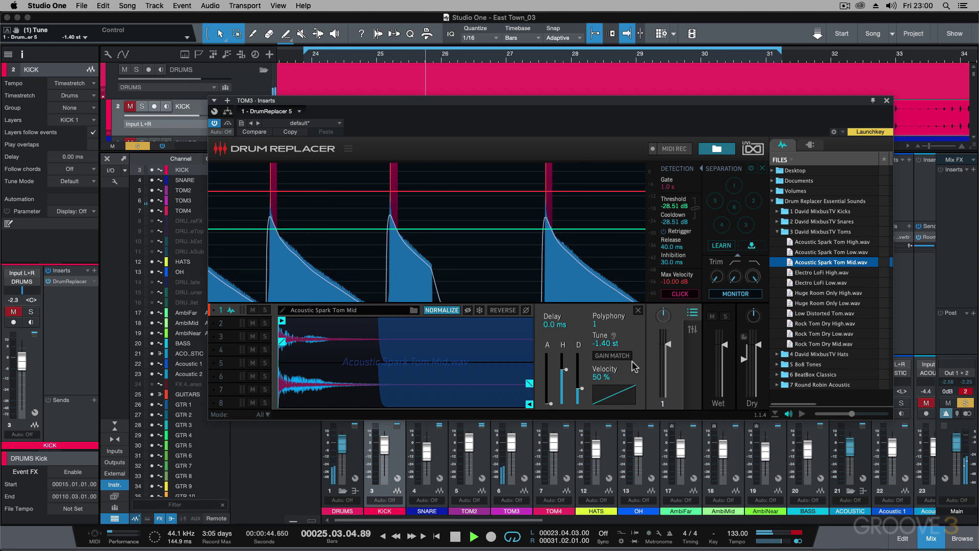
- Audition TOM3's replacement while raising its wet level to about -0.79 dB
key(space)
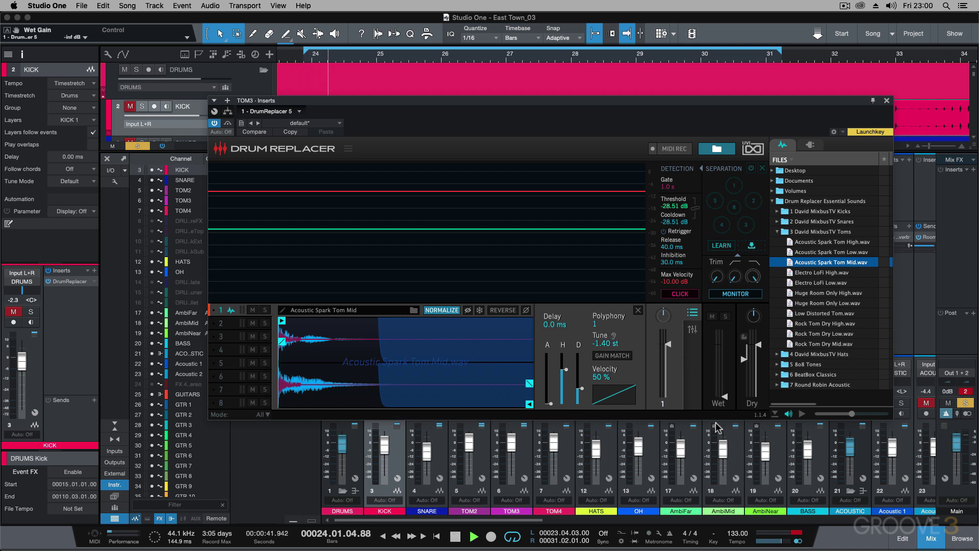
mouse_move(726, 395)
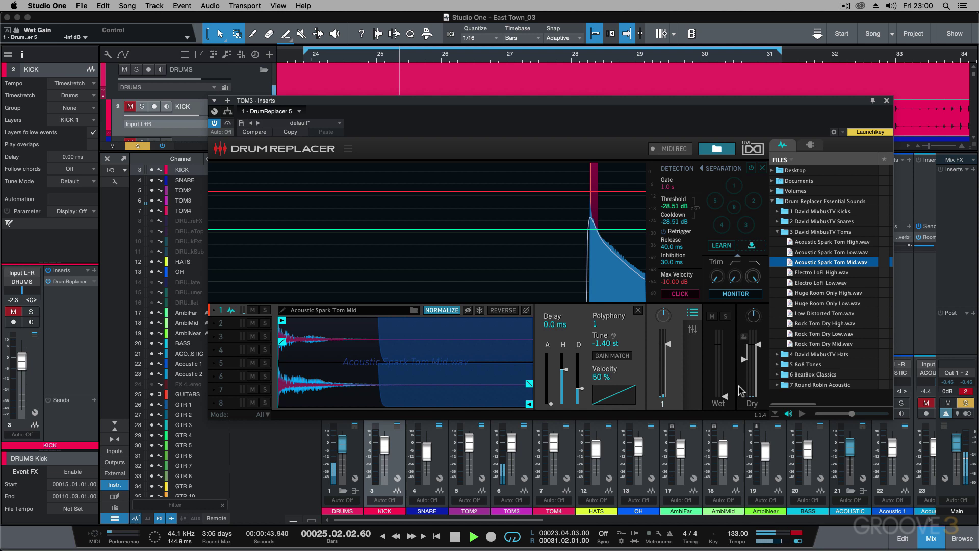
mouse_move(725, 396)
mouse_down()
mouse_move(724, 346)
mouse_move(756, 365)
mouse_move(758, 351)
mouse_up()
key(space)
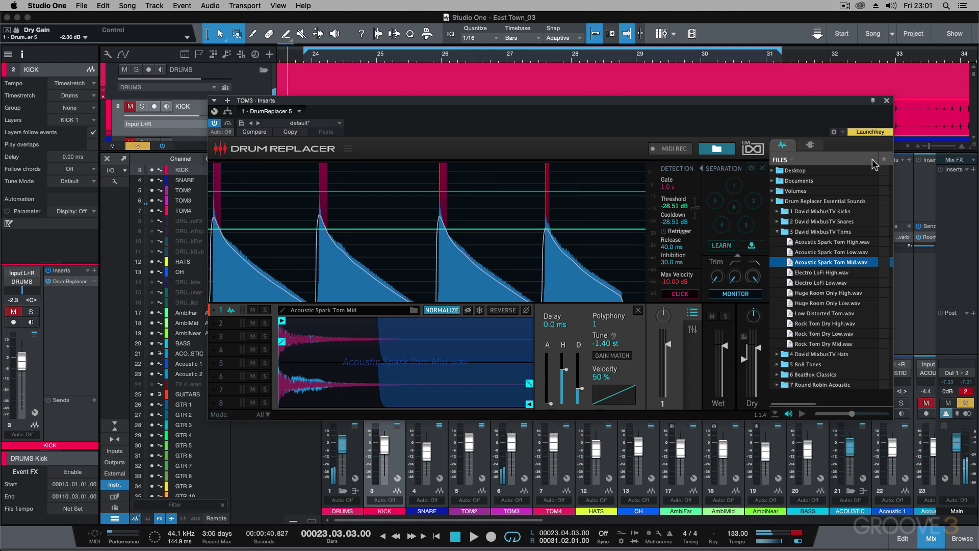
- Close TOM3's Drum Replacer window, unsolo TOM3, and solo TOM4
click(887, 102)
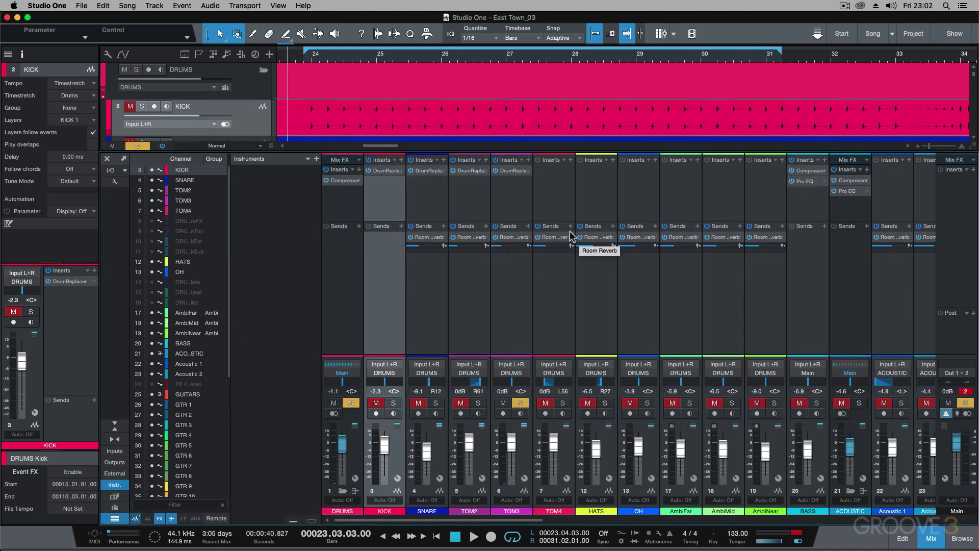
click(522, 403)
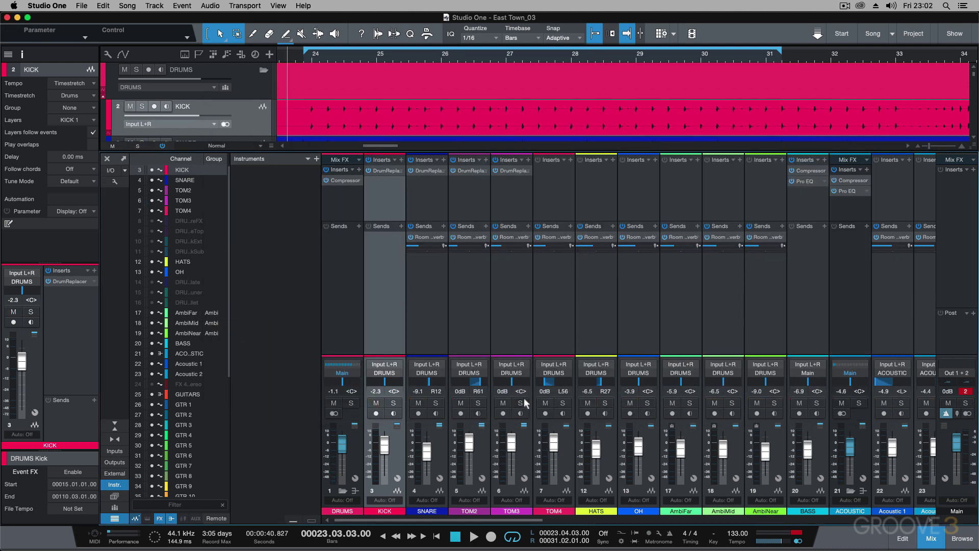
click(563, 404)
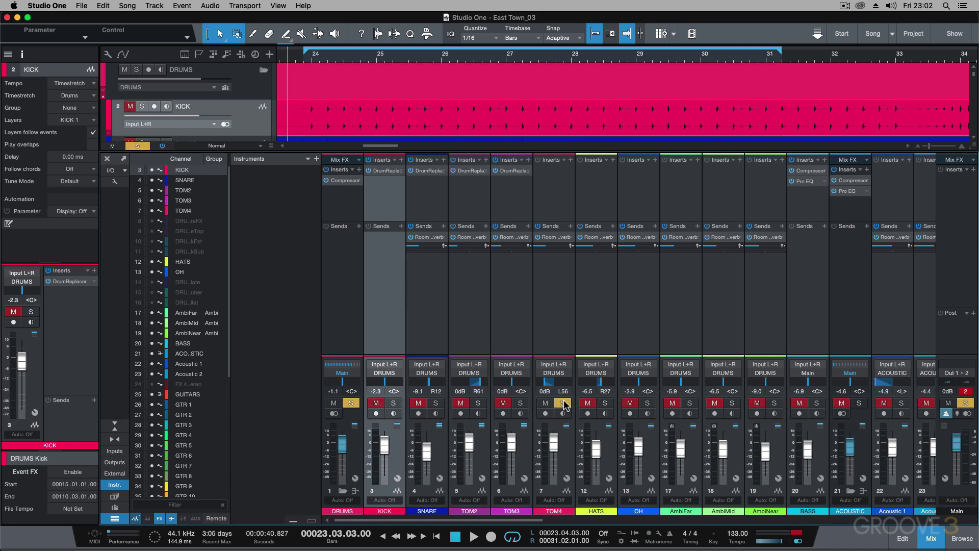
- Insert Drum Replacer on TOM4 and lower its detection threshold to -40.28 dB during playback
click(570, 160)
text(drum)
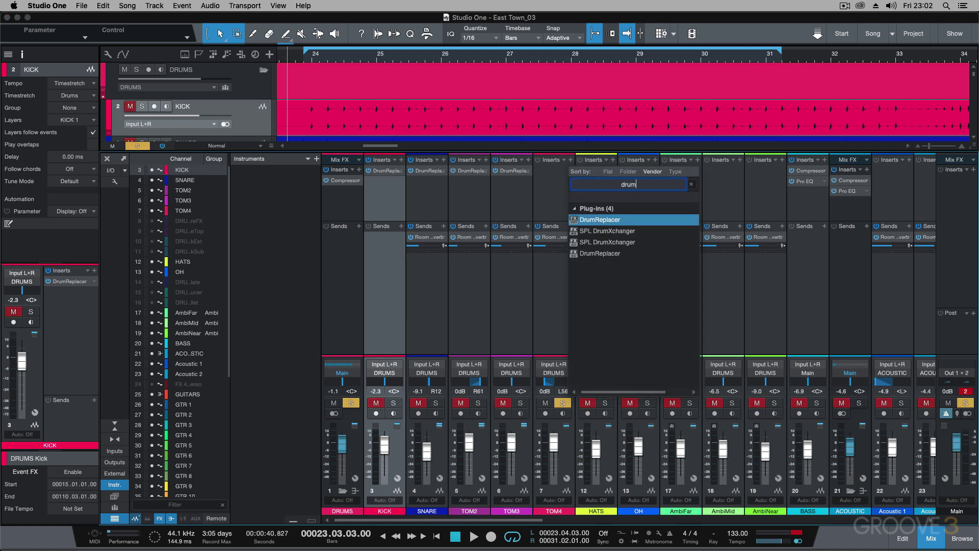
key(Return)
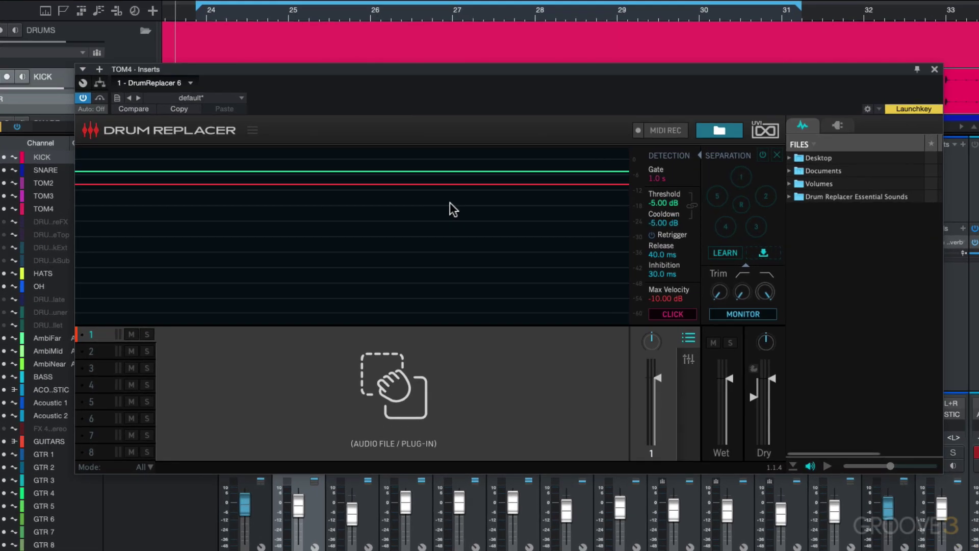
key(space)
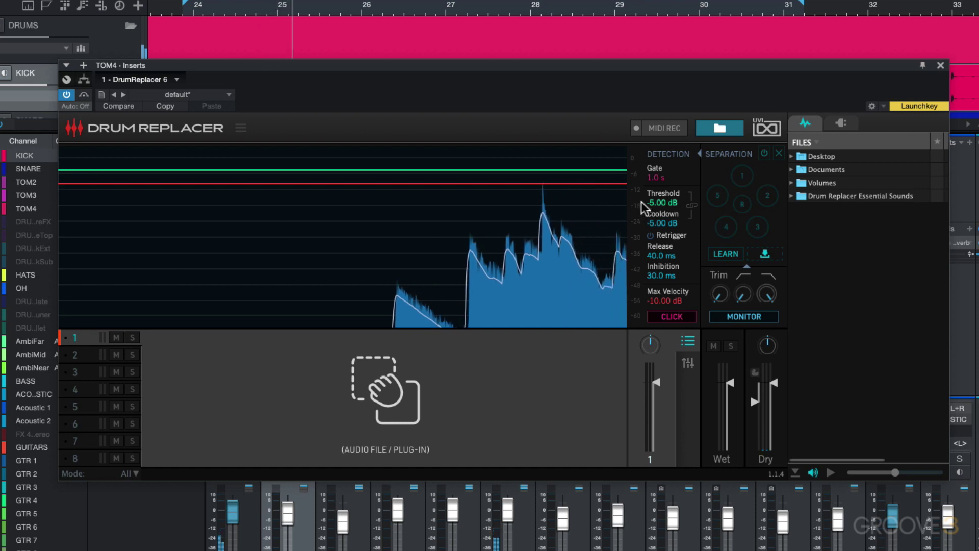
drag(579, 170, 583, 263)
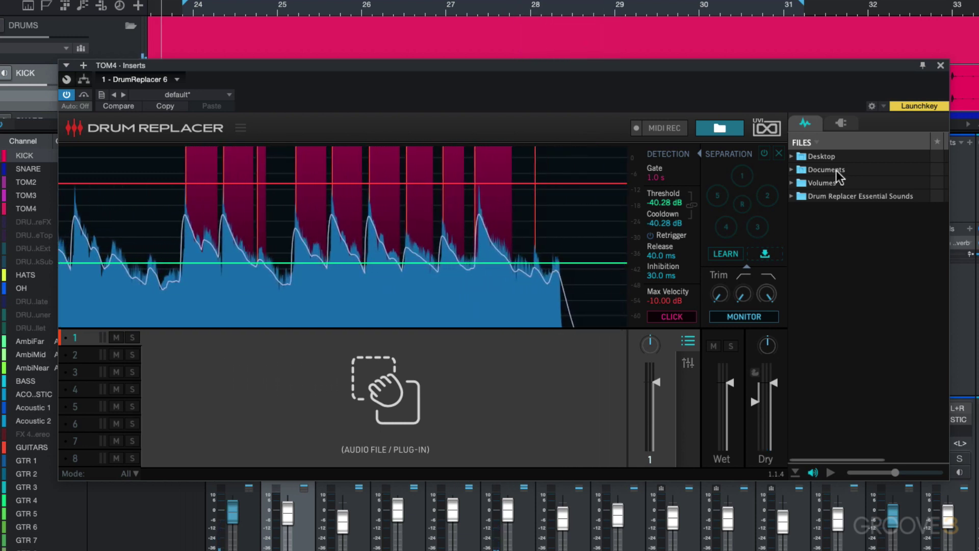
- Load Acoustic Spark Tom Low.wav from 3 David MixbusTV Toms and lower the threshold to -41.77 dB
click(793, 197)
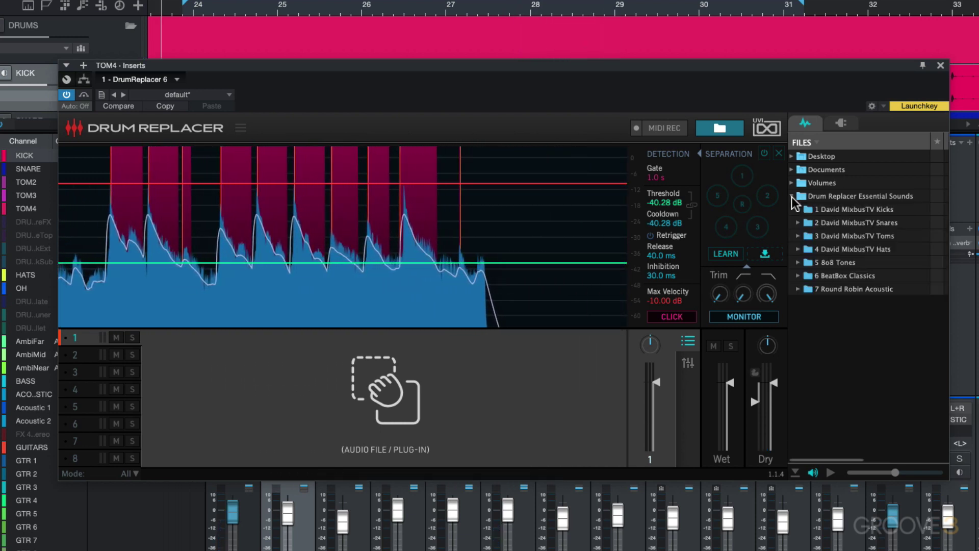
click(799, 236)
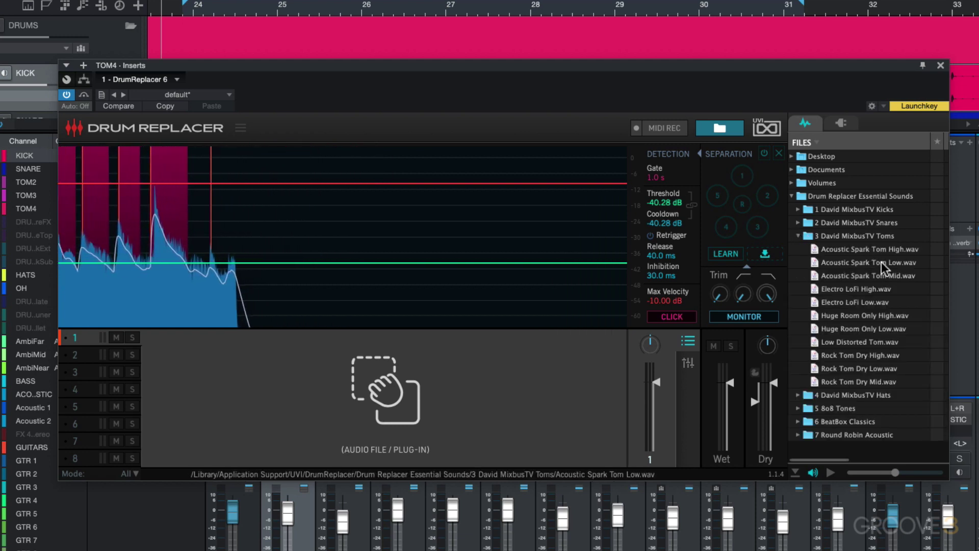
drag(885, 266, 498, 383)
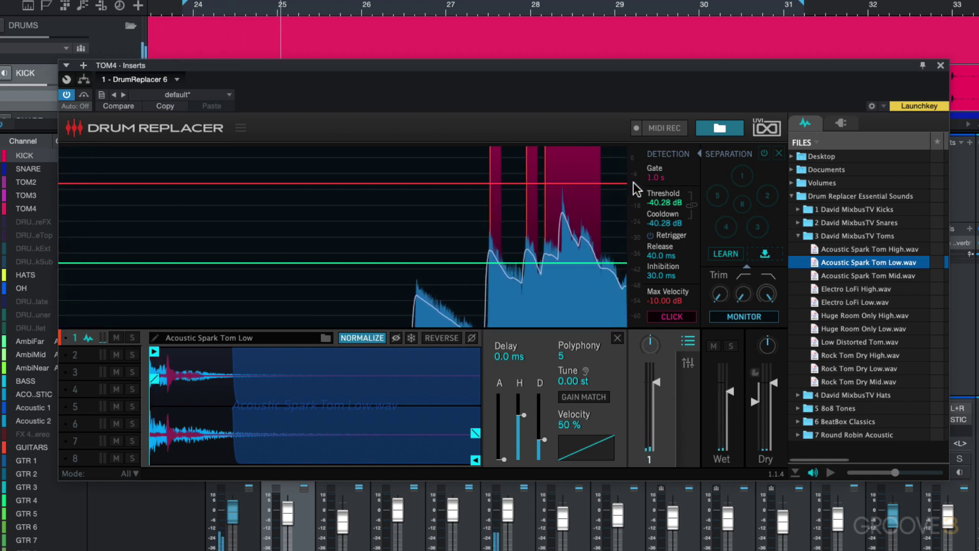
mouse_move(646, 217)
mouse_down()
mouse_move(650, 224)
mouse_move(647, 209)
mouse_up()
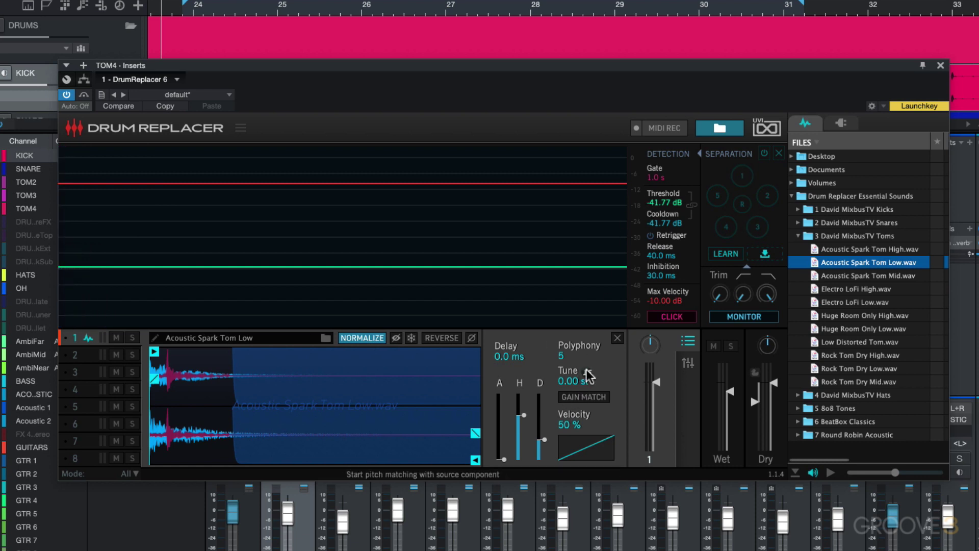
mouse_move(505, 408)
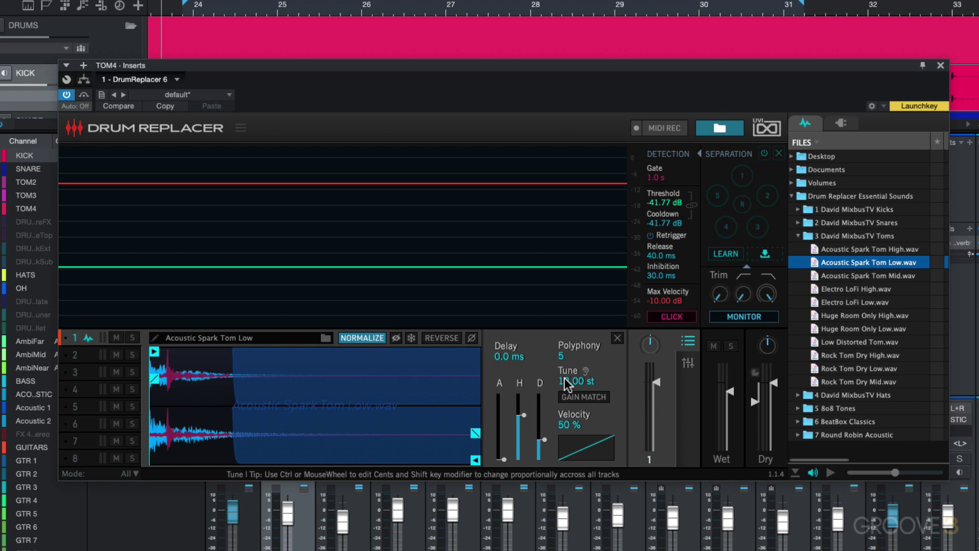
key(space)
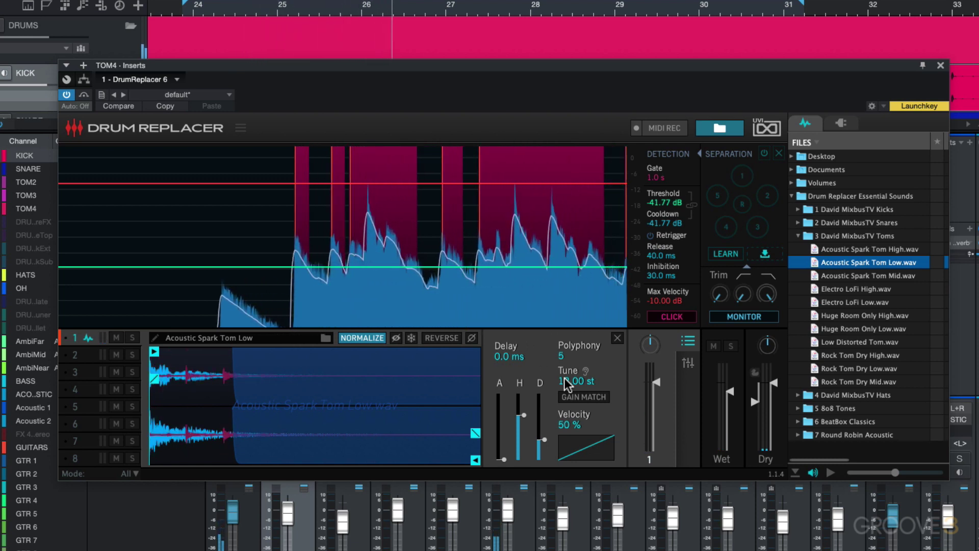
key(space)
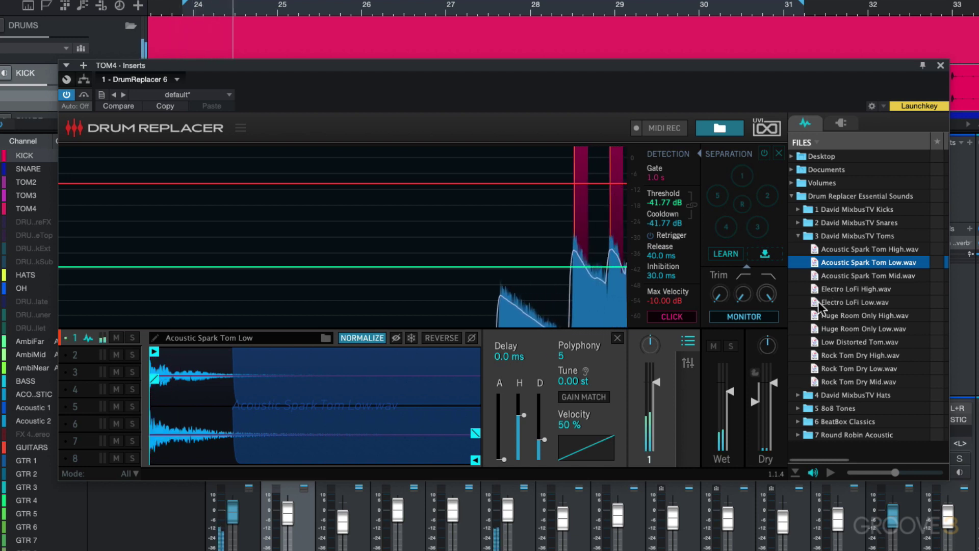
mouse_move(775, 392)
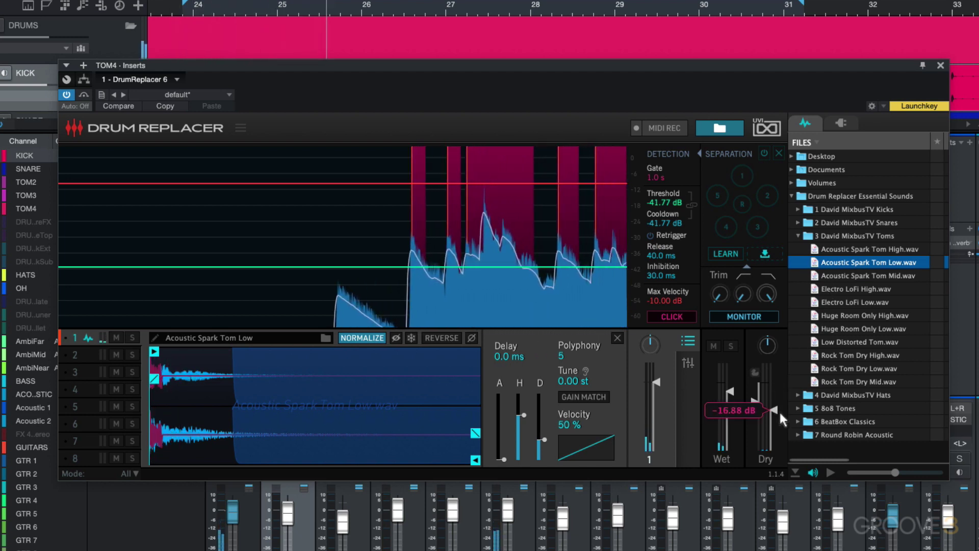
drag(775, 391, 773, 485)
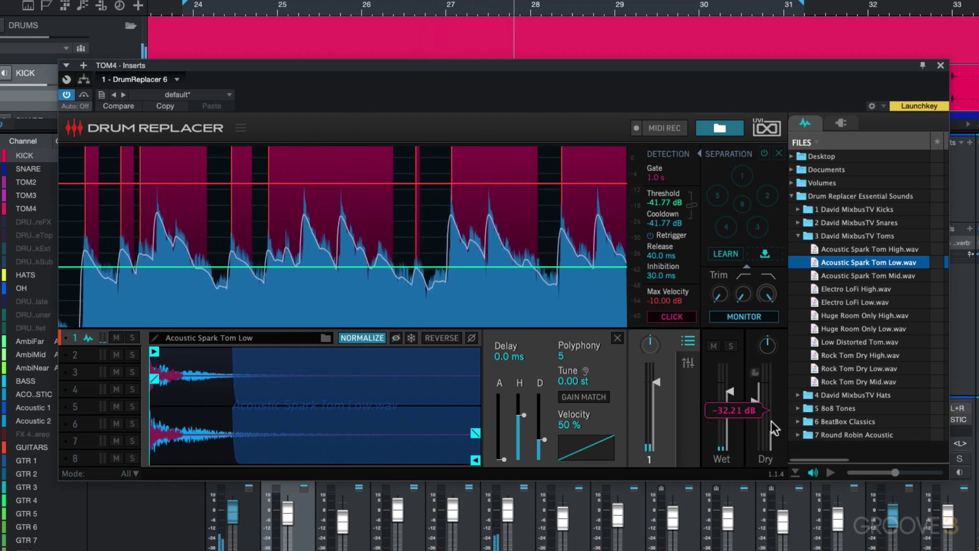
click(731, 393)
mouse_move(734, 398)
mouse_down()
mouse_move(736, 479)
mouse_move(734, 393)
mouse_up()
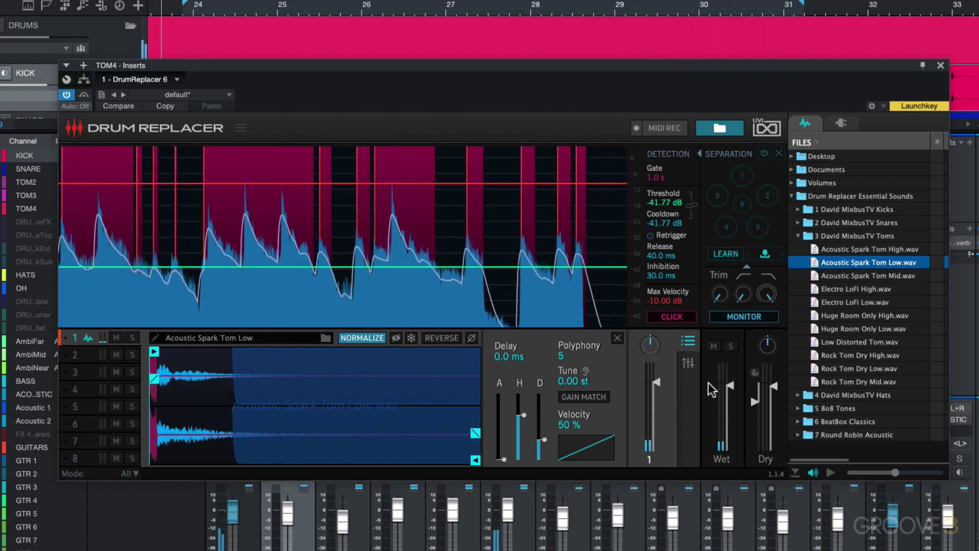
key(space)
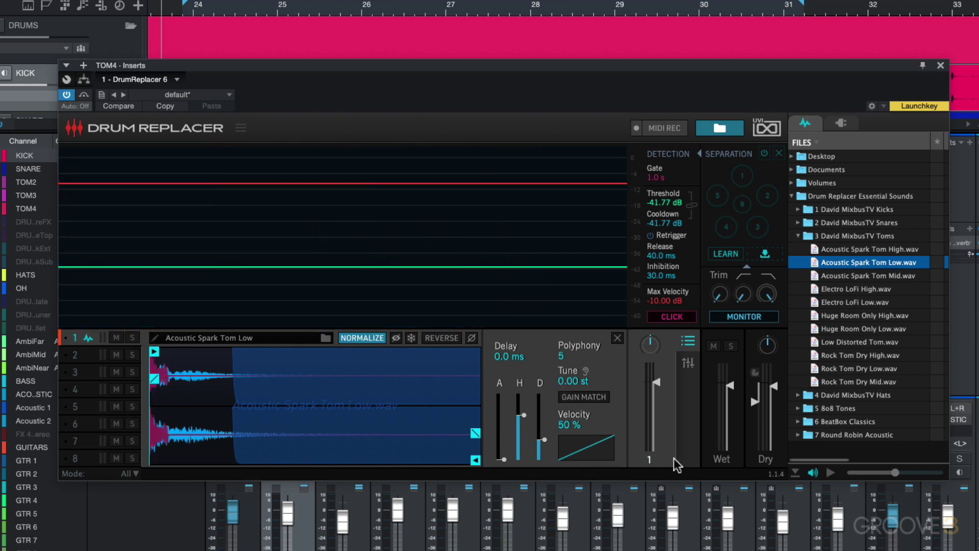
- Close TOM4's Drum Replacer, solo the drum channels, stop playback, and enable TOM2's Drum Replacer
click(941, 66)
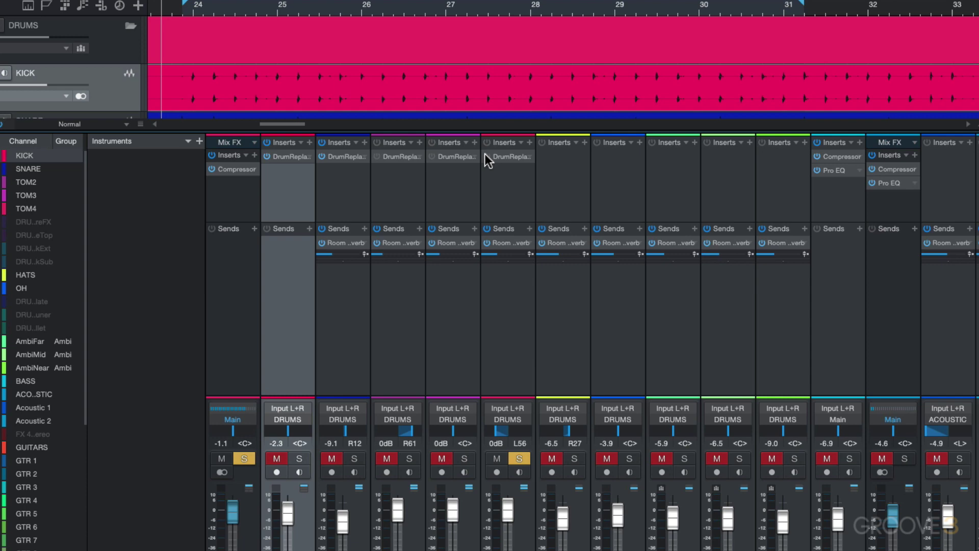
click(244, 458)
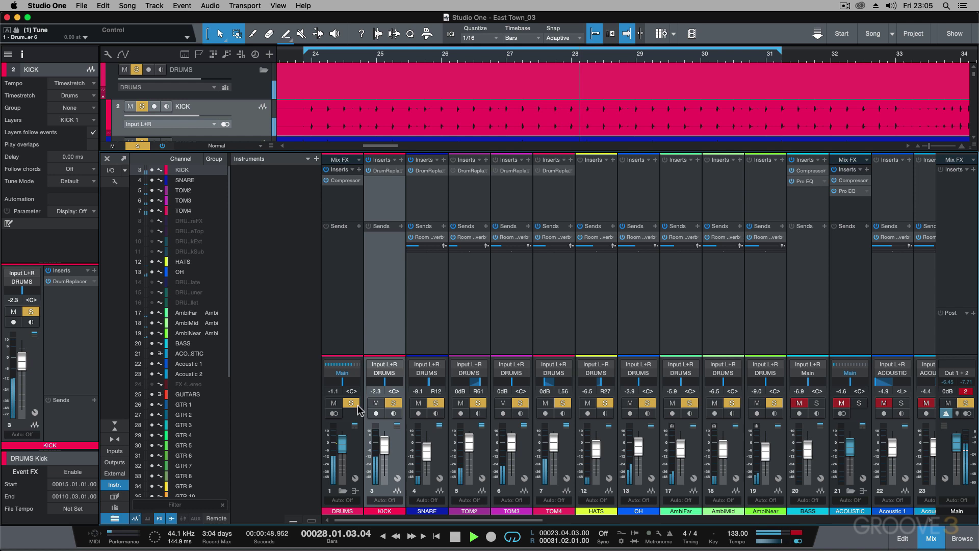
key(space)
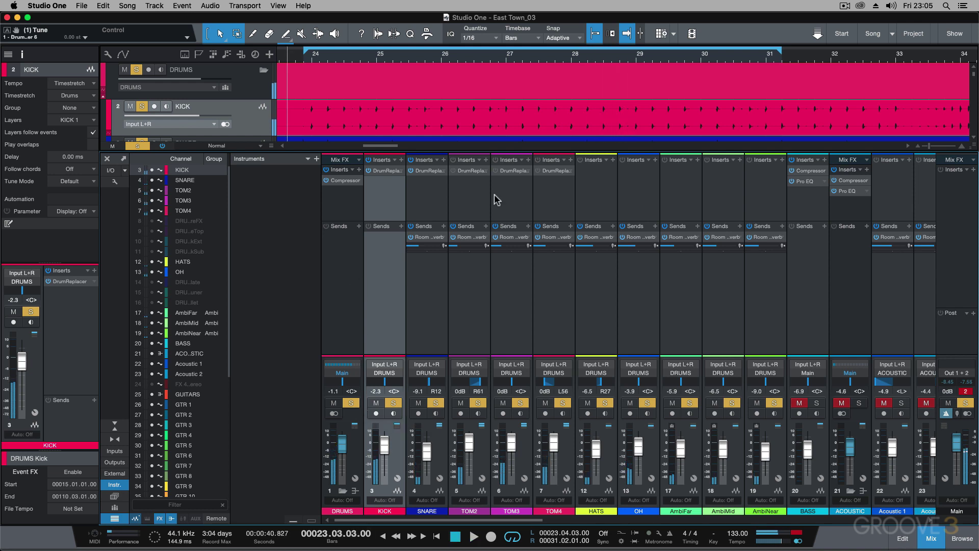
click(453, 172)
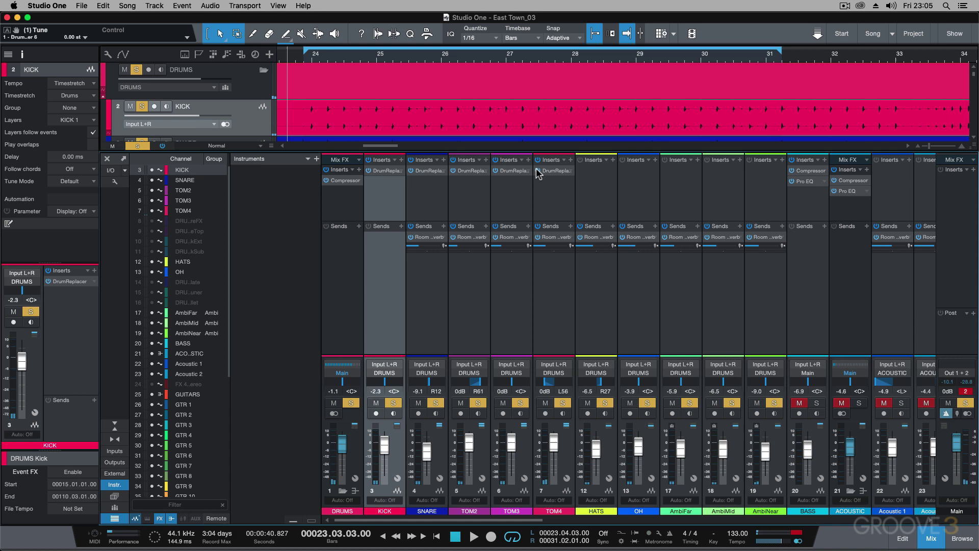
- Compare the Drum Replacer samples and Tune on TOM2, TOM3 and TOM4, finishing with TOM2's open
click(467, 172)
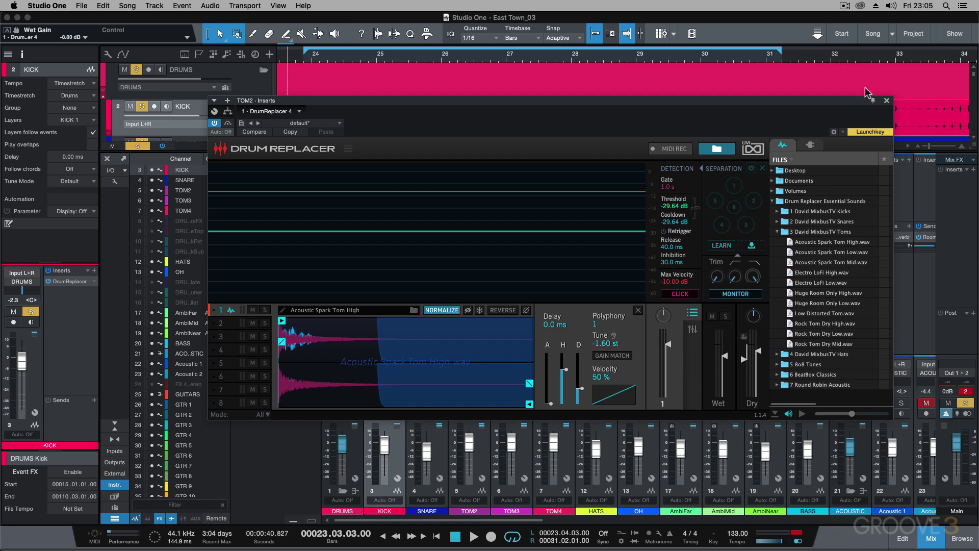
click(887, 101)
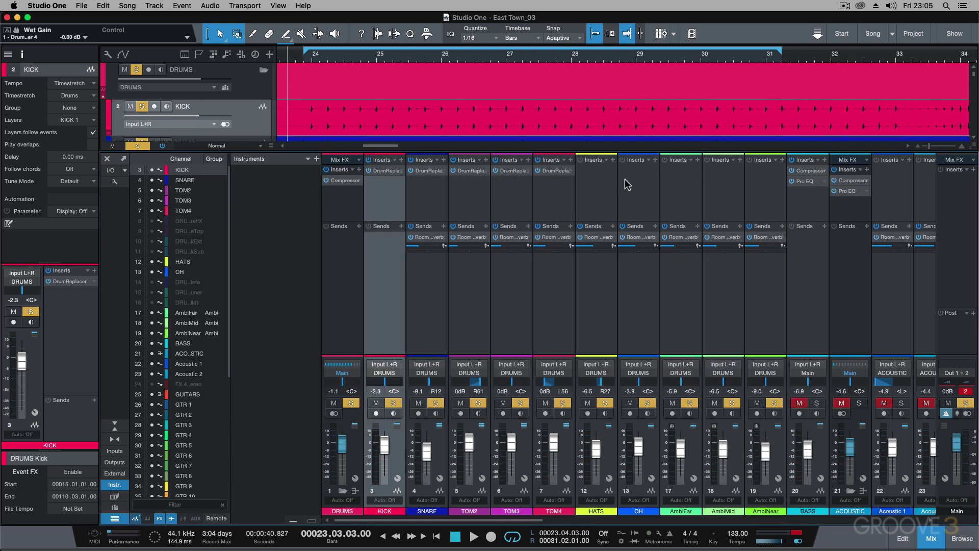
click(510, 170)
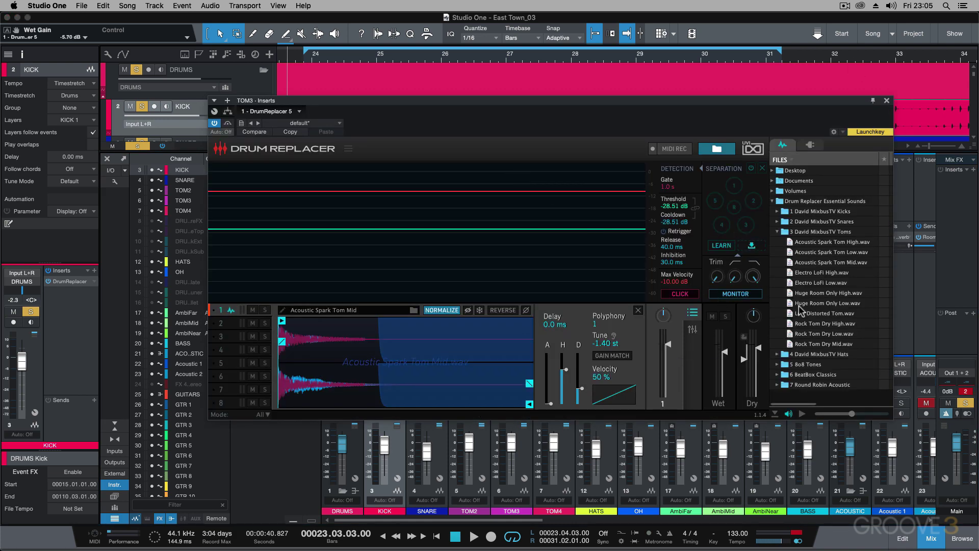
click(887, 102)
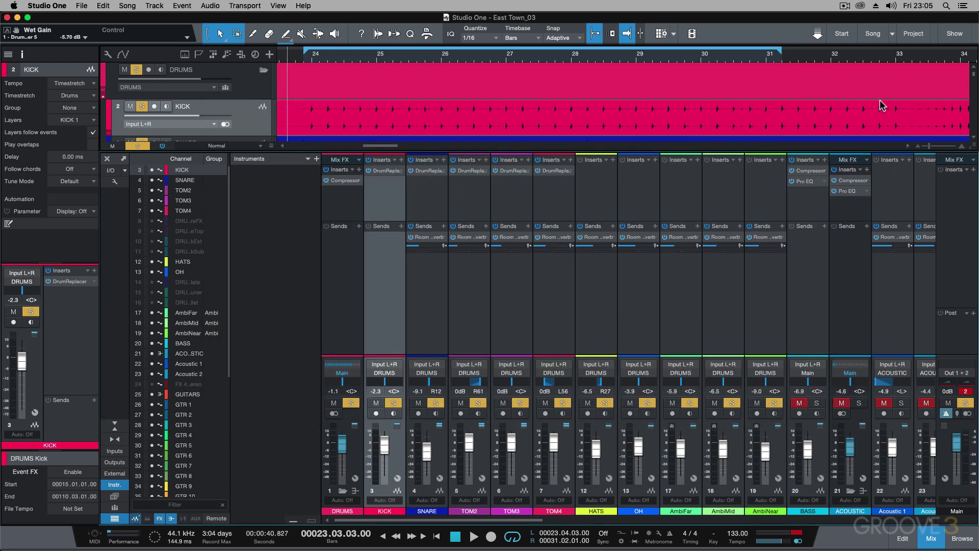
click(555, 170)
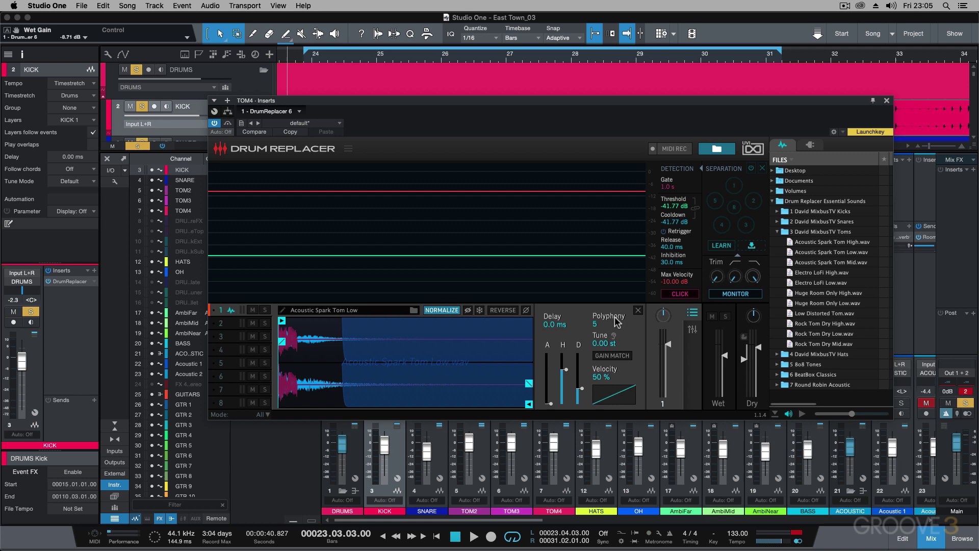
click(887, 101)
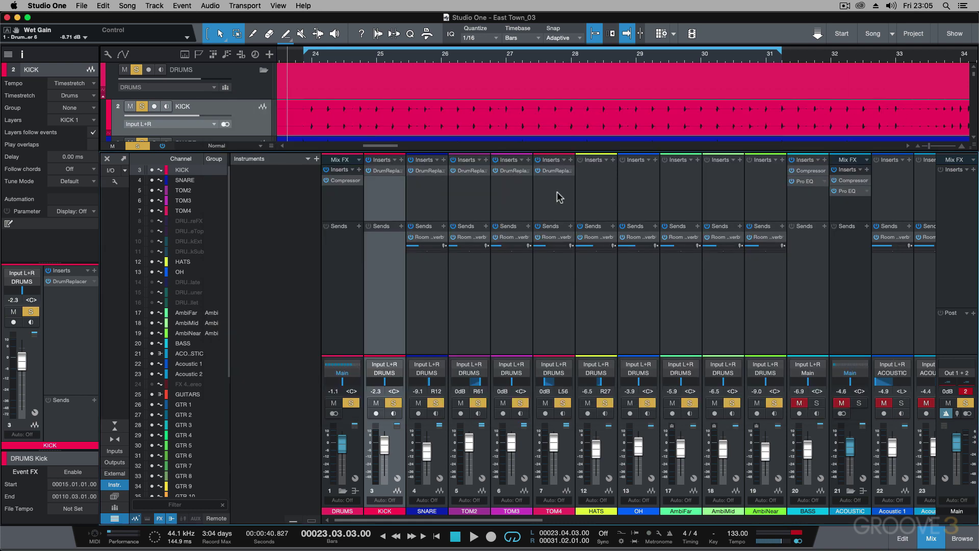
double_click(514, 170)
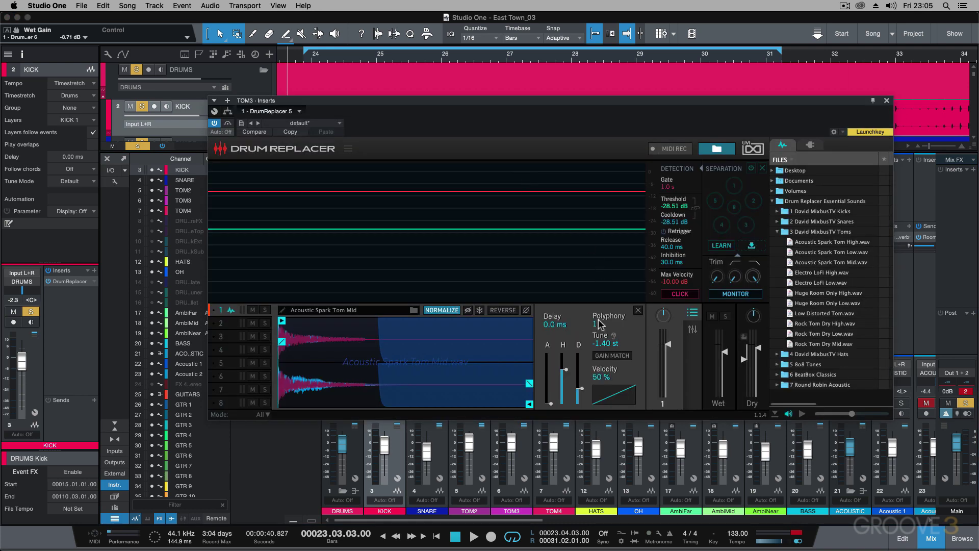
click(887, 101)
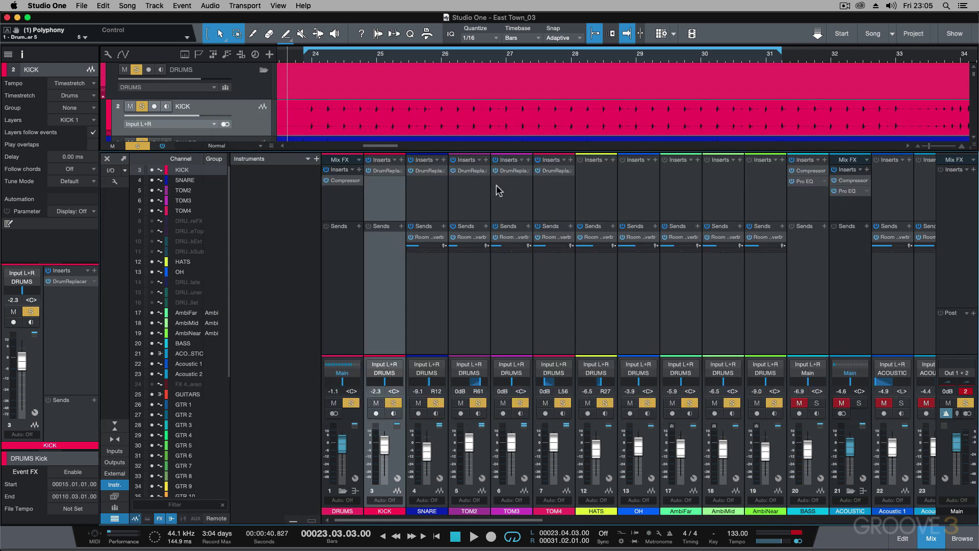
double_click(470, 171)
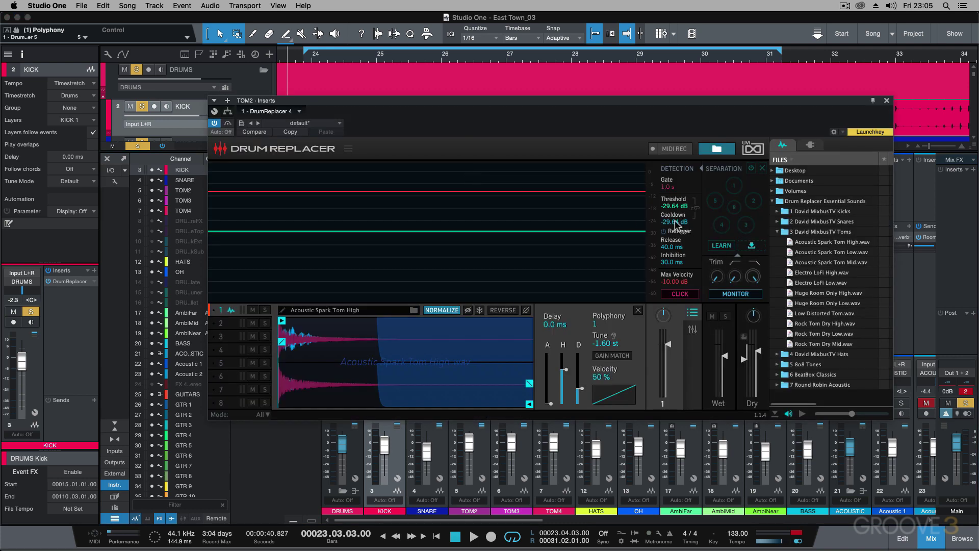
- Close the plugin window, raise TOM2's fader to -4.9 dB during playback, then stop
click(887, 102)
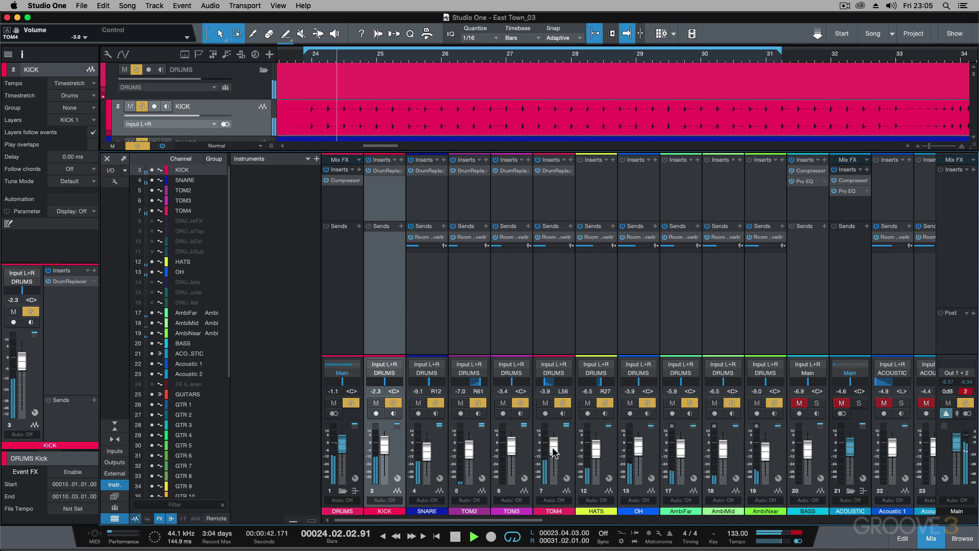
drag(470, 453, 513, 451)
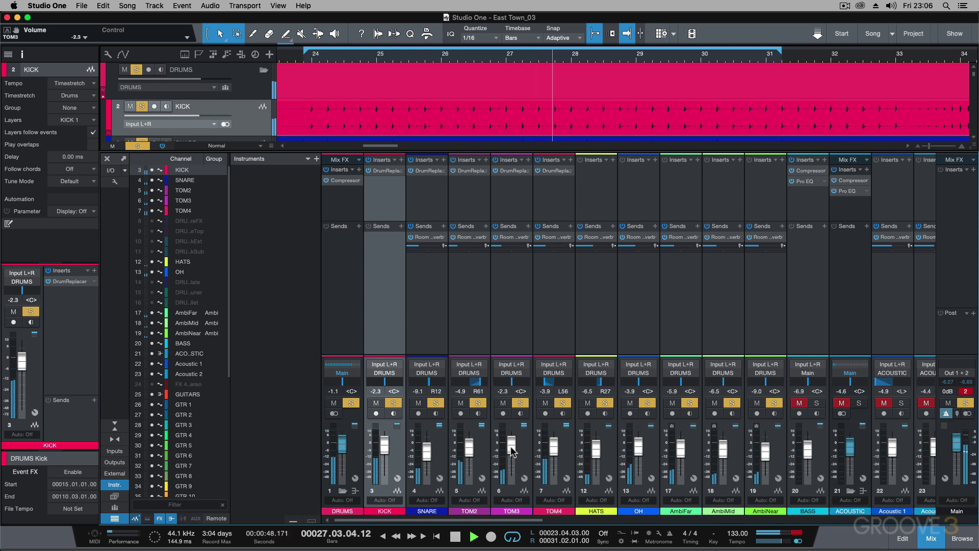
key(space)
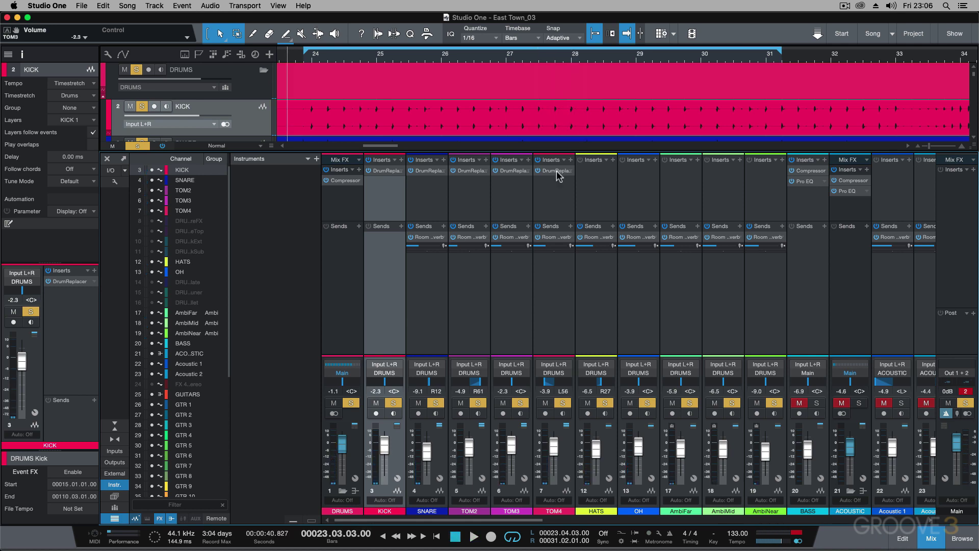
- Reopen TOM4's Drum Replacer to view Acoustic Spark Tom Low at 0.00 st tune
click(558, 171)
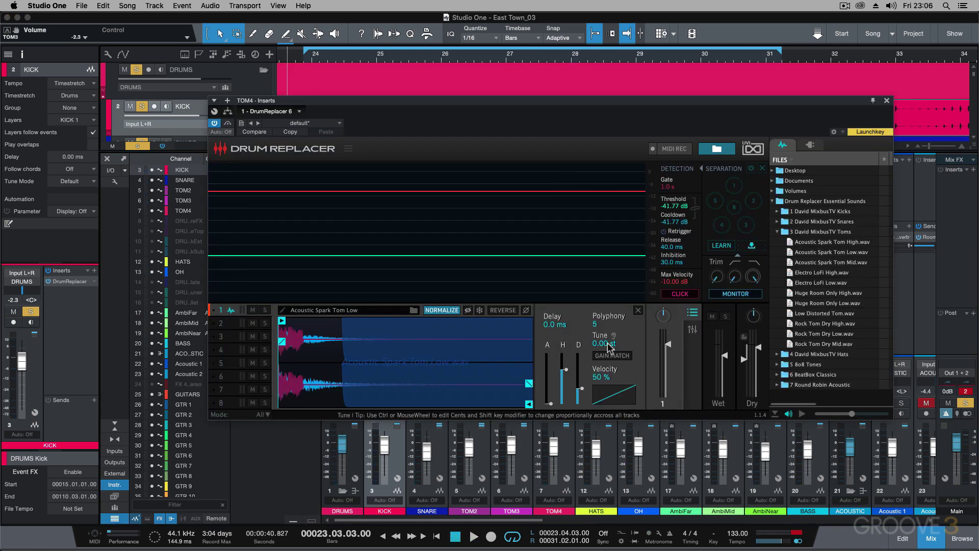